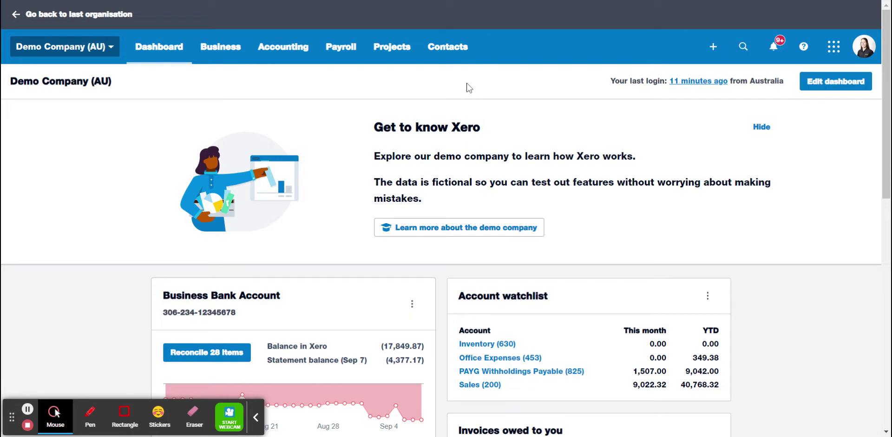
Step: Search all contacts for "Hamilt" and open the Hamilton Smith Pty contact record
left_click(447, 58)
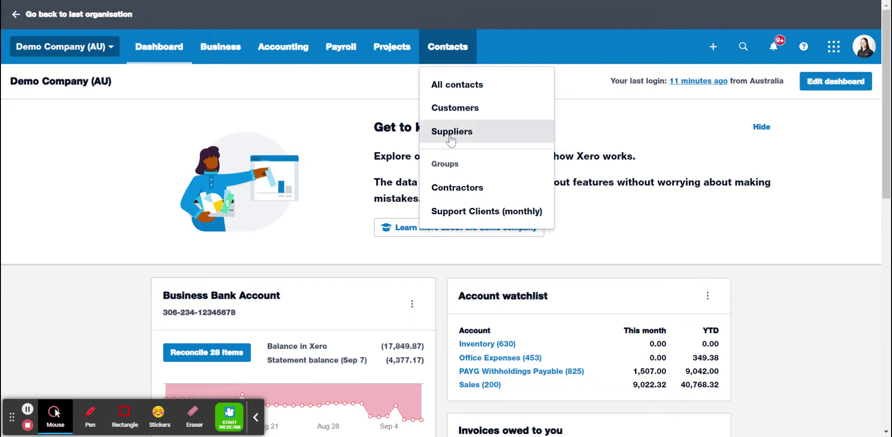
left_click(461, 95)
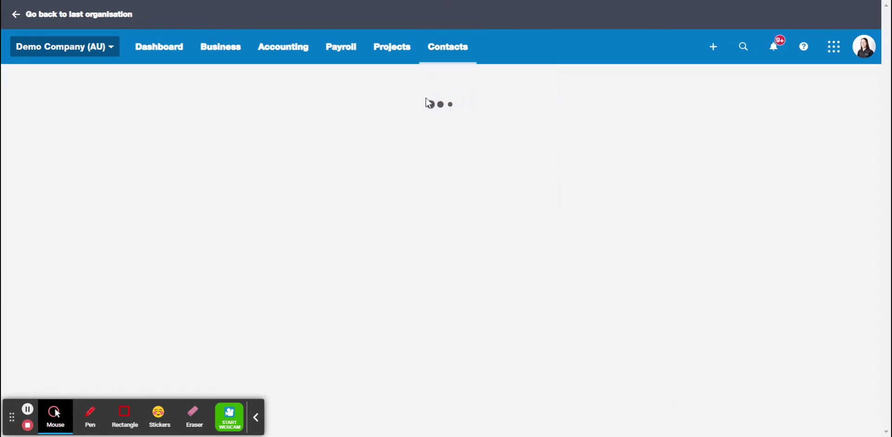
scroll(603, 193, "down", 1)
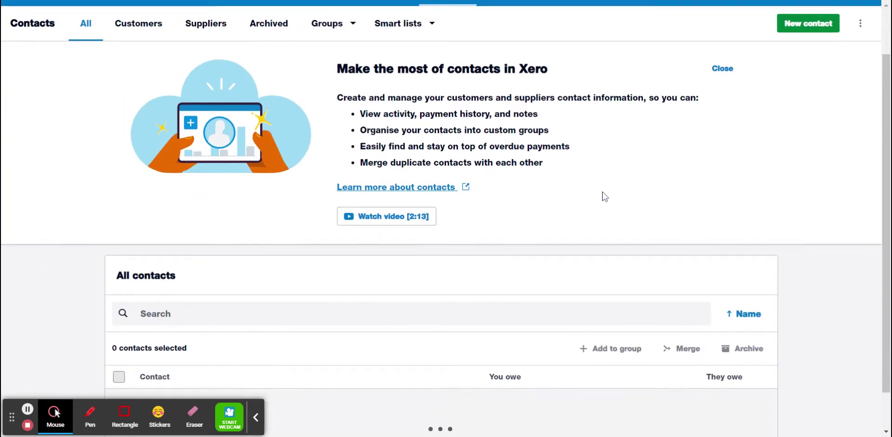
scroll(307, 294, "down", 2)
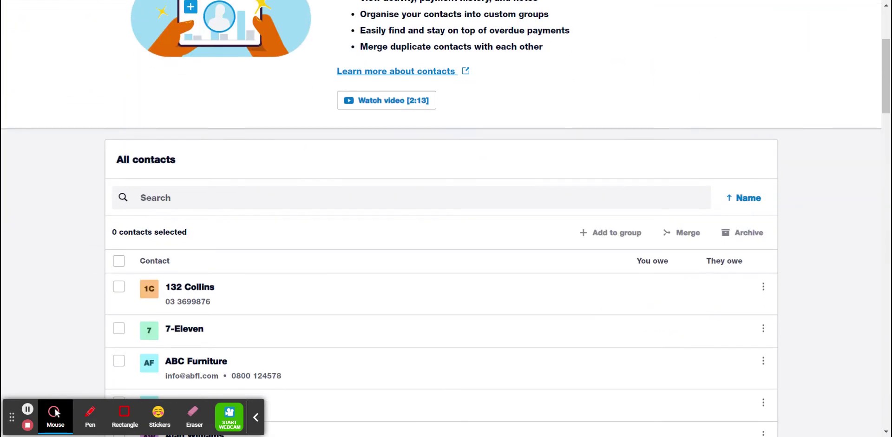
left_click(202, 198)
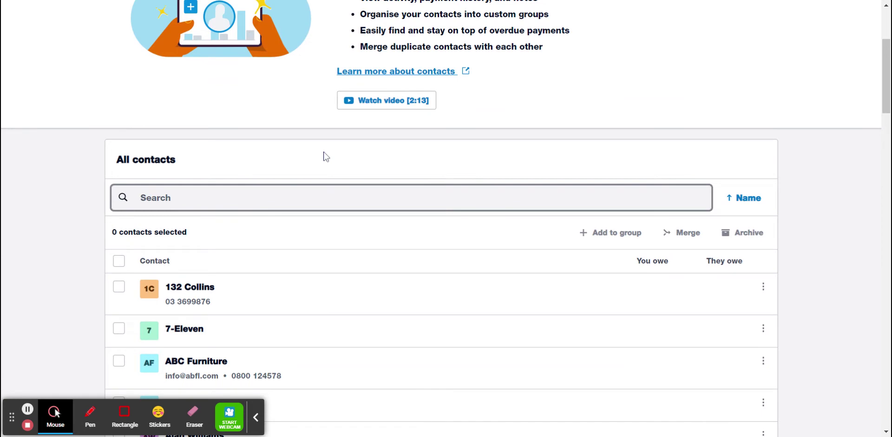
type("Hamilt")
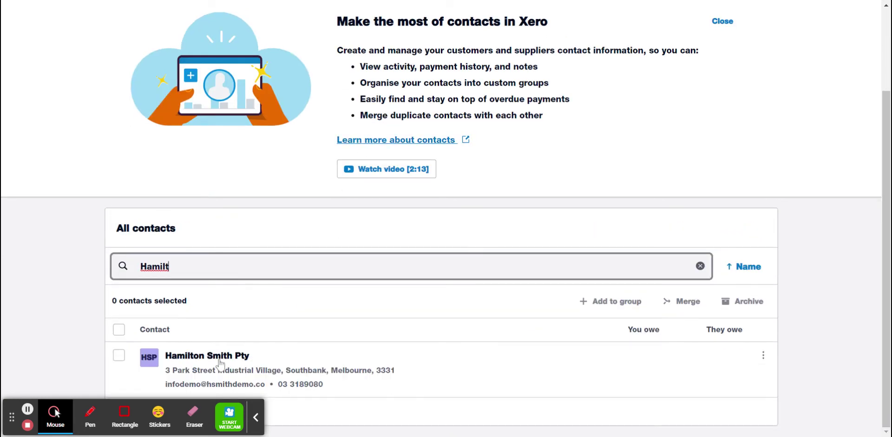
left_click(220, 361)
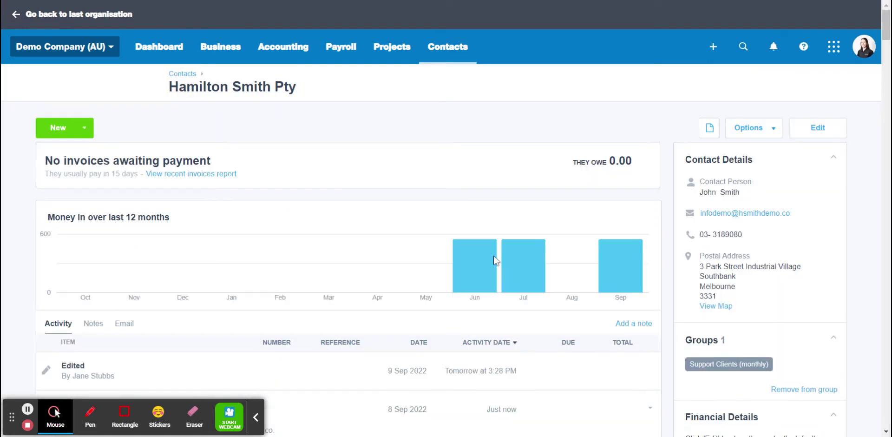
Step: Look through the Hamilton Smith Pty activity history and open the contact's statement for sending
mouse_move(493, 260)
scroll(494, 263, "down", 1)
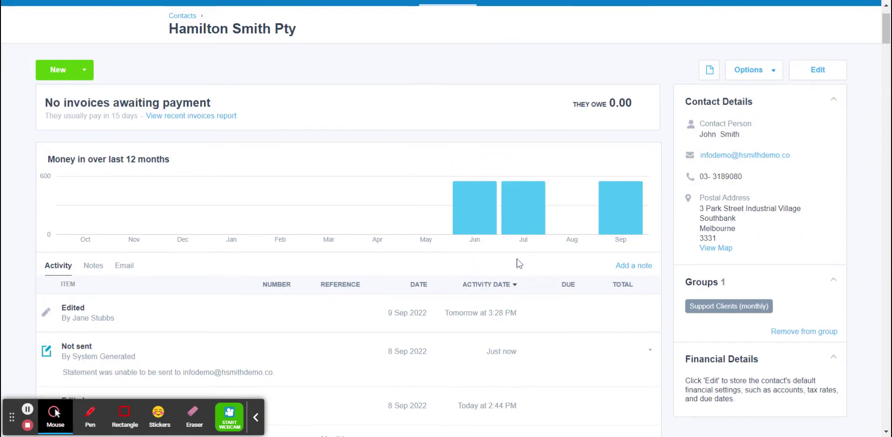
scroll(509, 263, "down", 11)
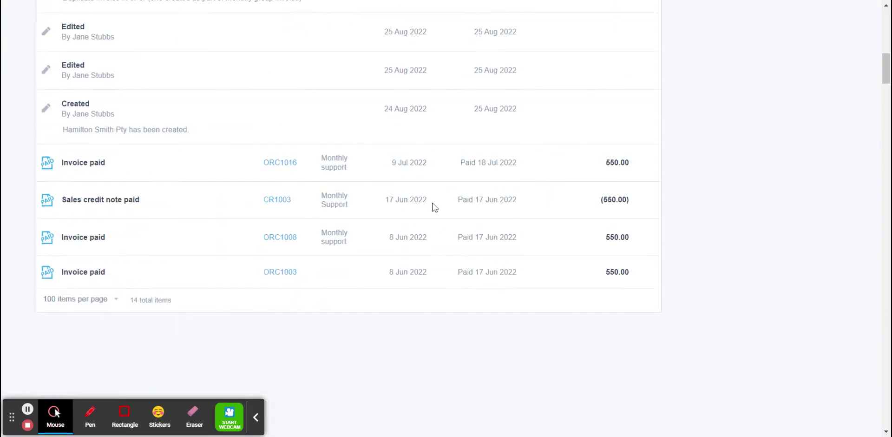
scroll(167, 241, "up", 12)
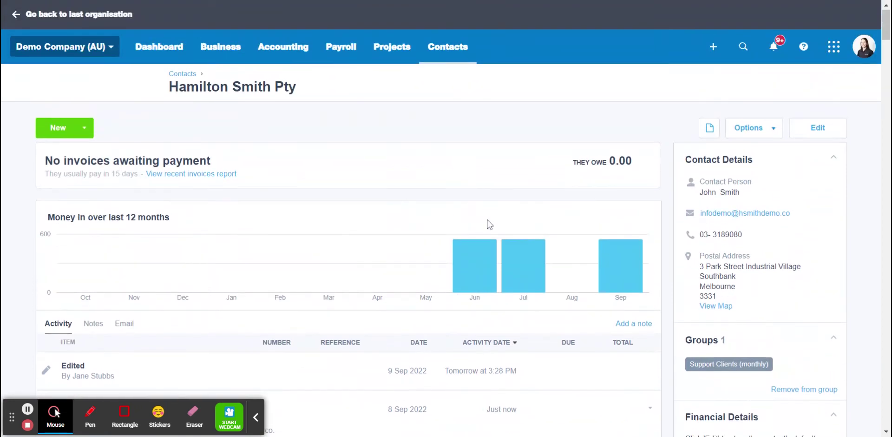
left_click(765, 134)
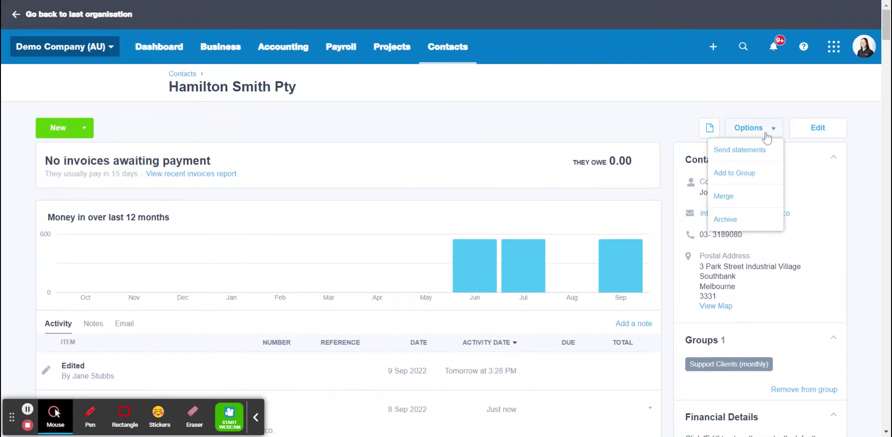
left_click(732, 151)
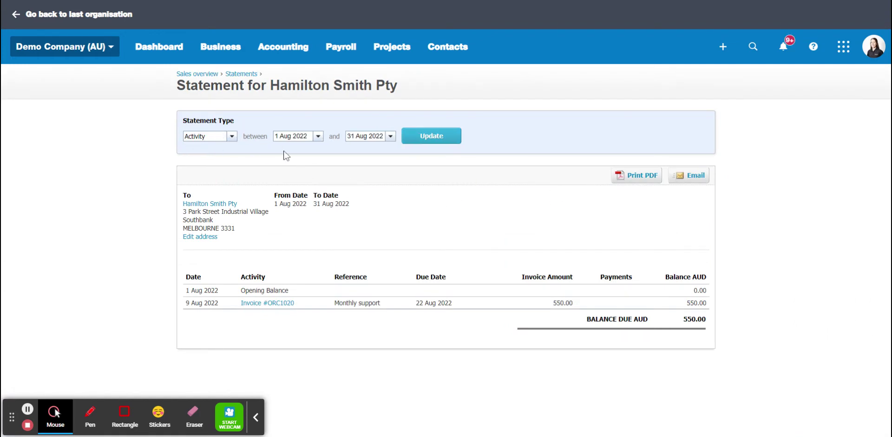
Step: Switch the statement type to Outstanding and update the statement as at 31 Aug 2022 and as at 8 Sep 2022
left_click(230, 139)
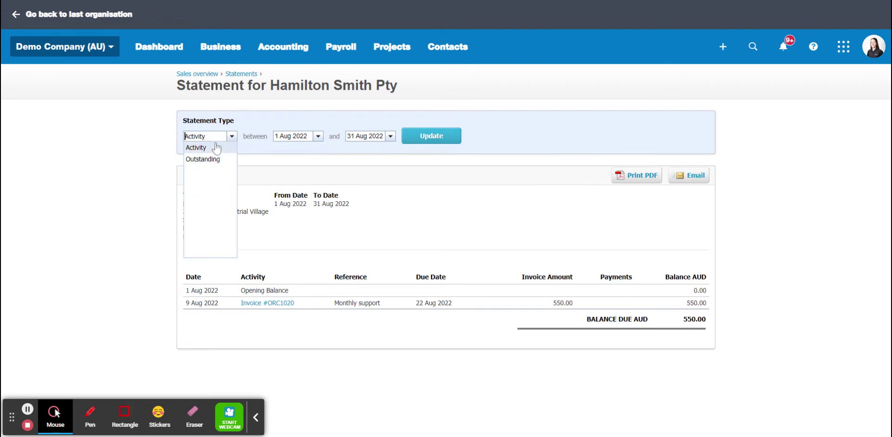
left_click(216, 160)
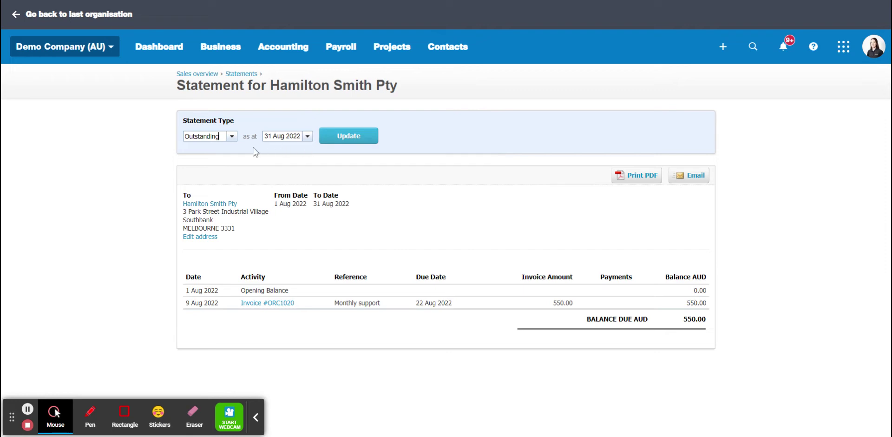
left_click(341, 141)
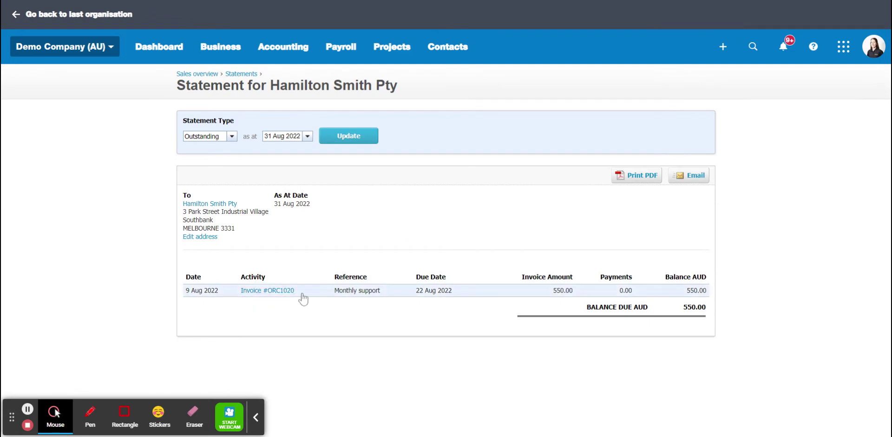
left_click(301, 137)
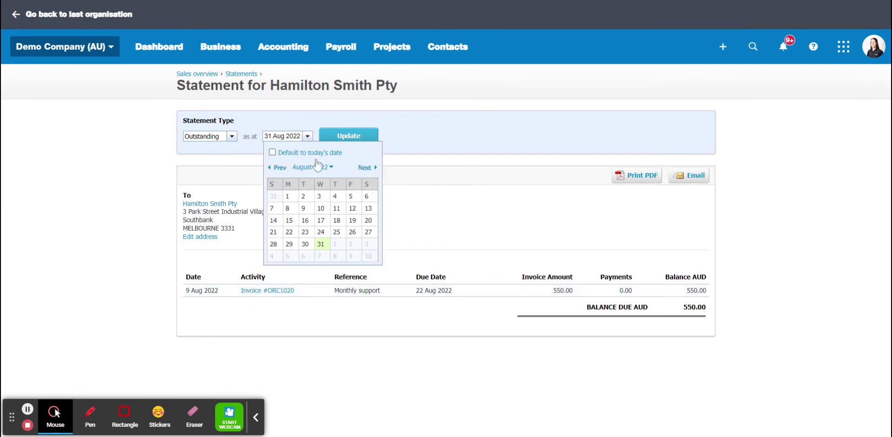
left_click(336, 256)
left_click(355, 141)
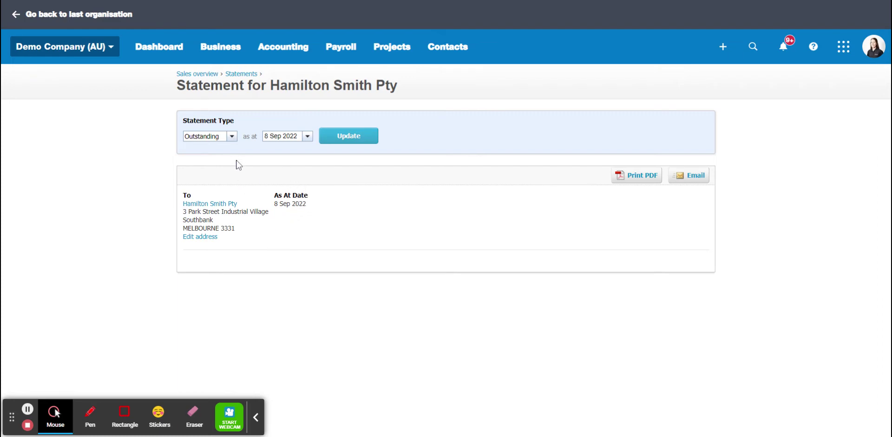
Step: Switch the statement type to Activity and set the start date to 1 Jul 2022
left_click(231, 136)
left_click(216, 149)
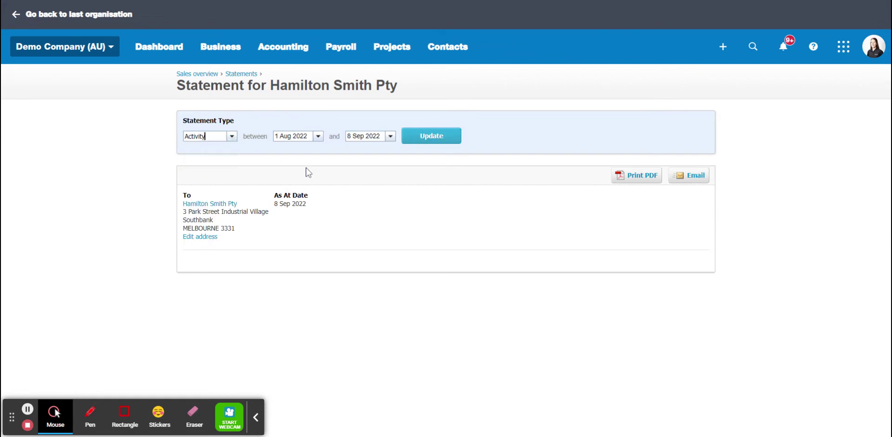
left_click(318, 137)
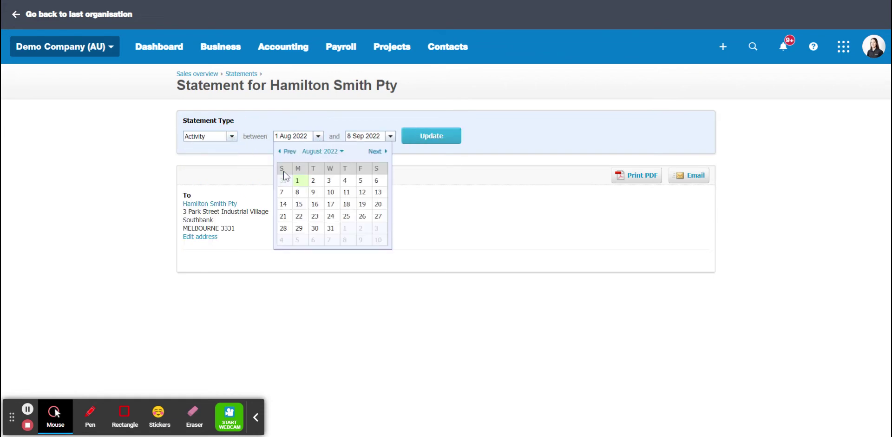
left_click(321, 151)
left_click(329, 162)
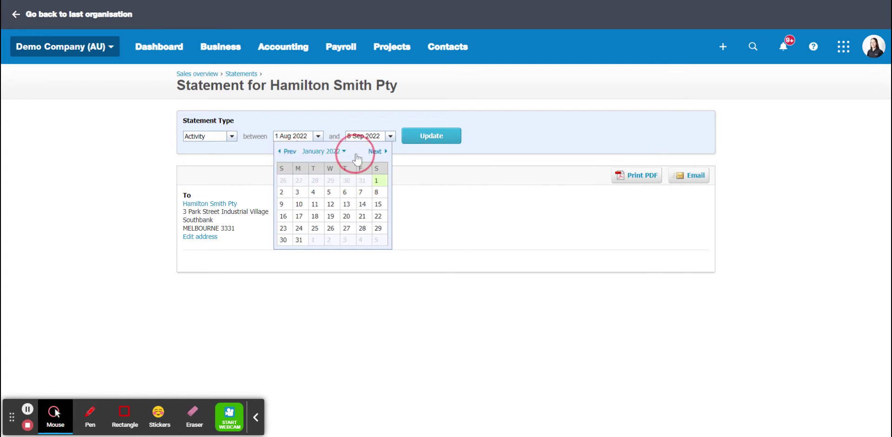
left_click(374, 151)
left_click(374, 152)
left_click(373, 152)
left_click(374, 152)
left_click(374, 152)
left_click(373, 152)
left_click(363, 182)
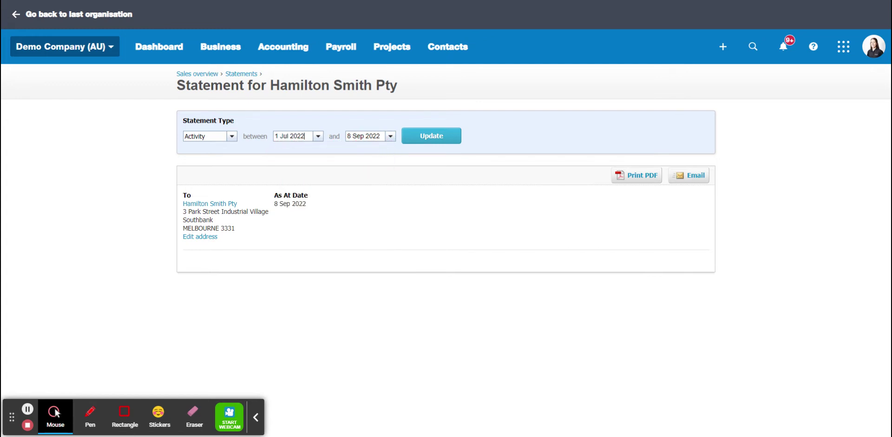
Step: Set the statement's end date to 31 Aug 2022 and update the statement
left_click(390, 135)
left_click(363, 152)
left_click(403, 227)
left_click(427, 147)
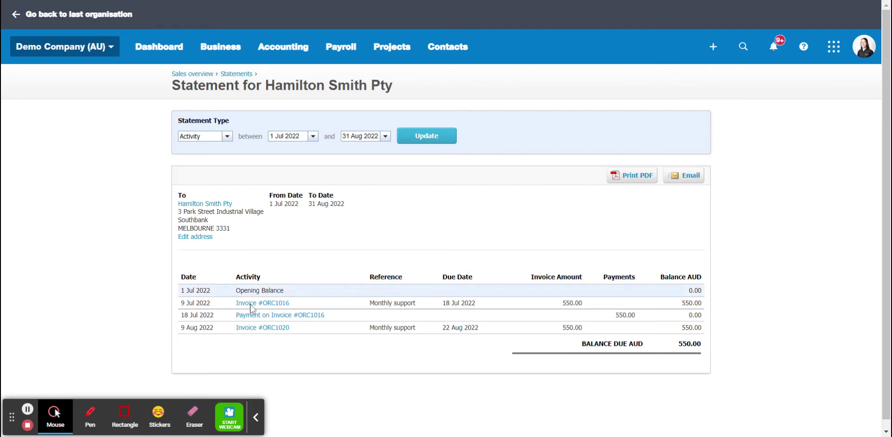
Step: Open the email form for the statement, review its recipient and message greeting, and cancel without sending
left_click(682, 175)
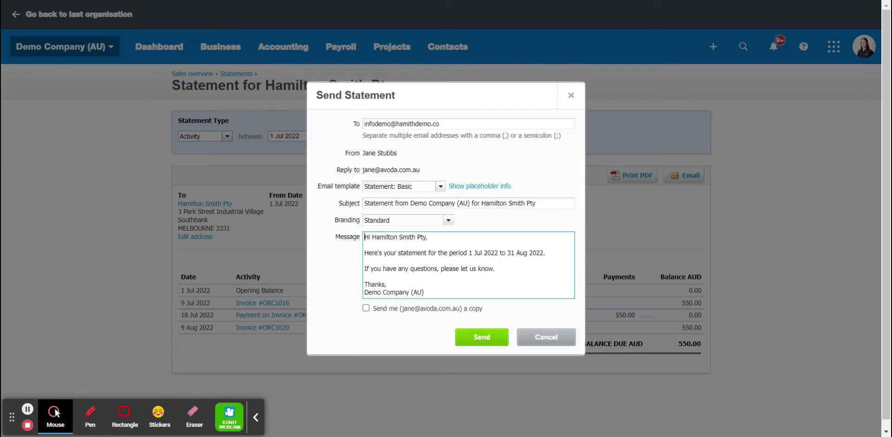
left_click_drag(439, 124, 350, 123)
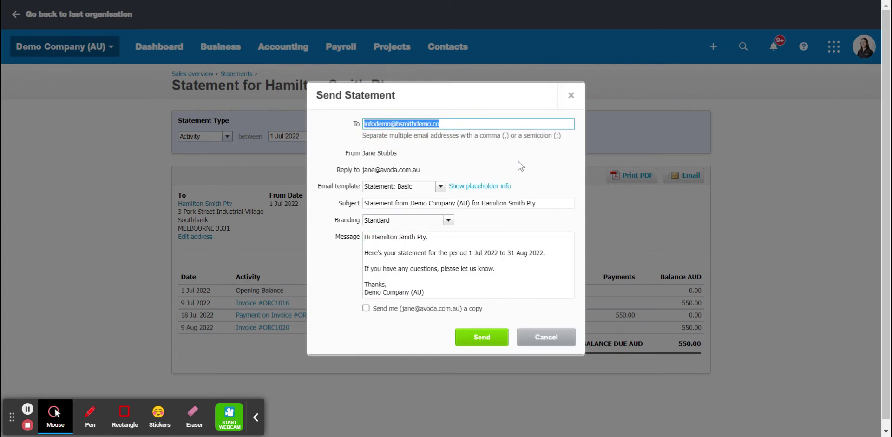
scroll(464, 173, "down", 1)
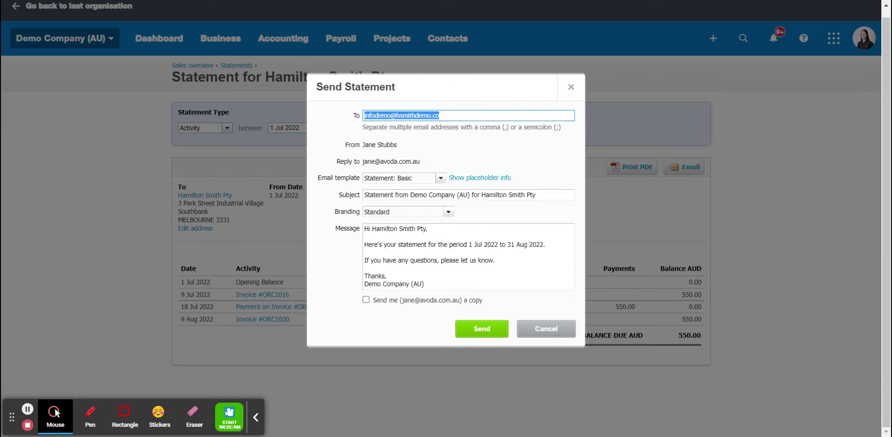
left_click_drag(372, 229, 429, 228)
left_click(432, 230)
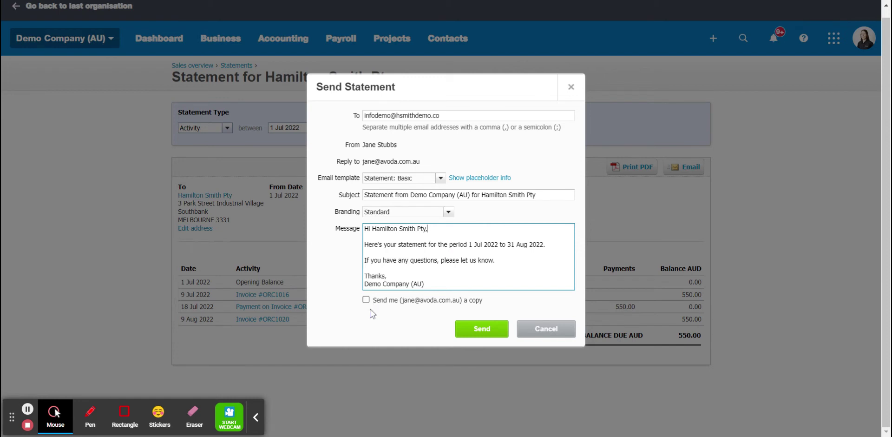
left_click(541, 333)
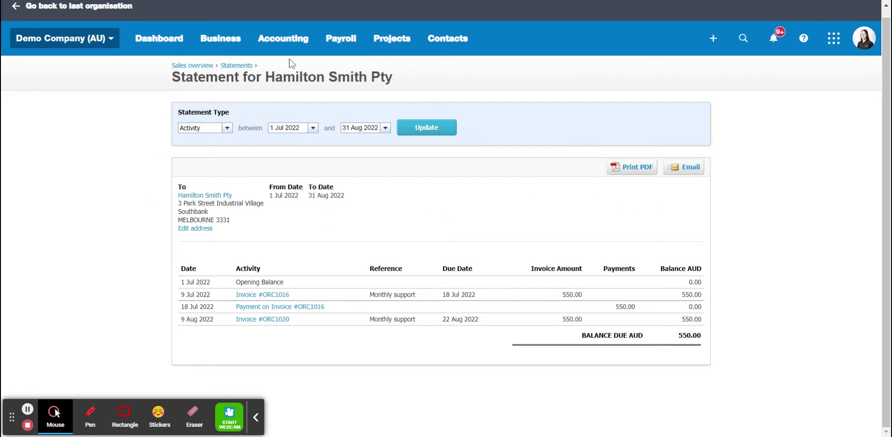
Step: Go to the business's invoices list and open the Statements page for sending to multiple customers
left_click(224, 48)
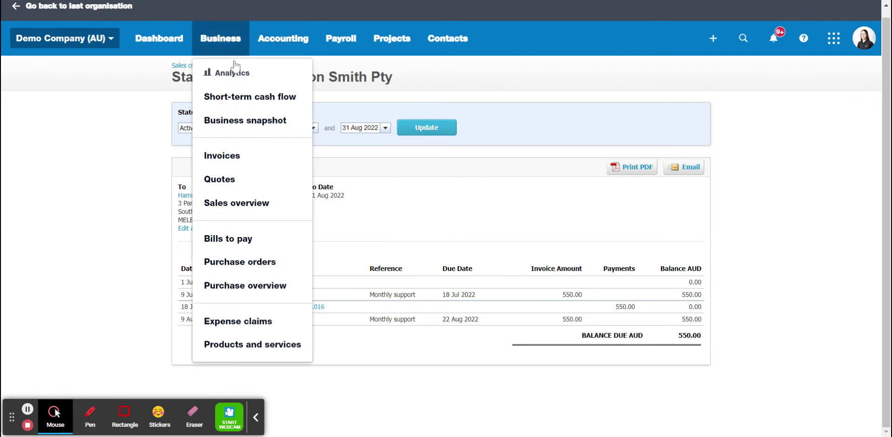
left_click(226, 164)
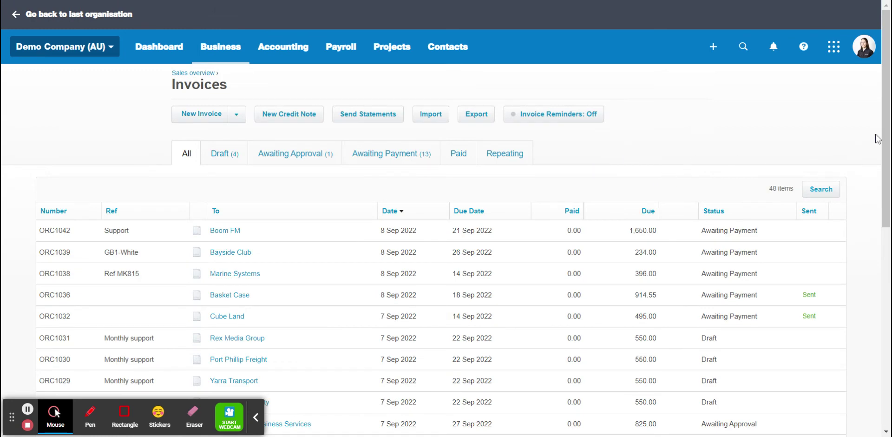
left_click(366, 120)
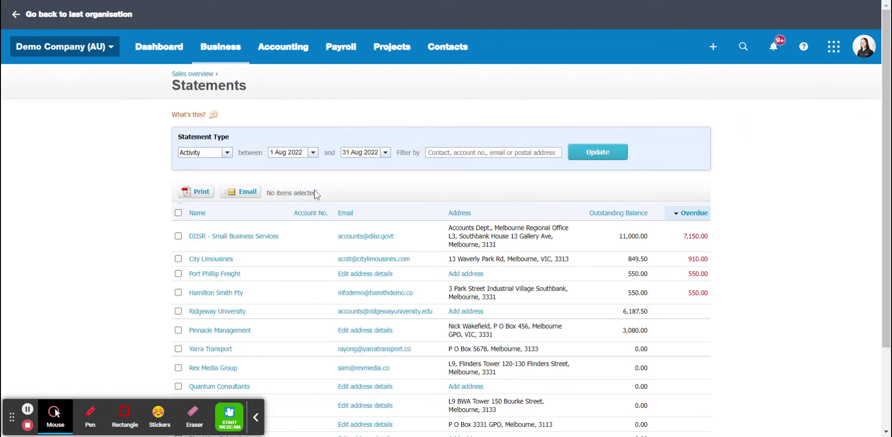
Step: Check the available statement types, set the activity period's end date to 8 Aug 2022, and update the customer list
left_click(227, 153)
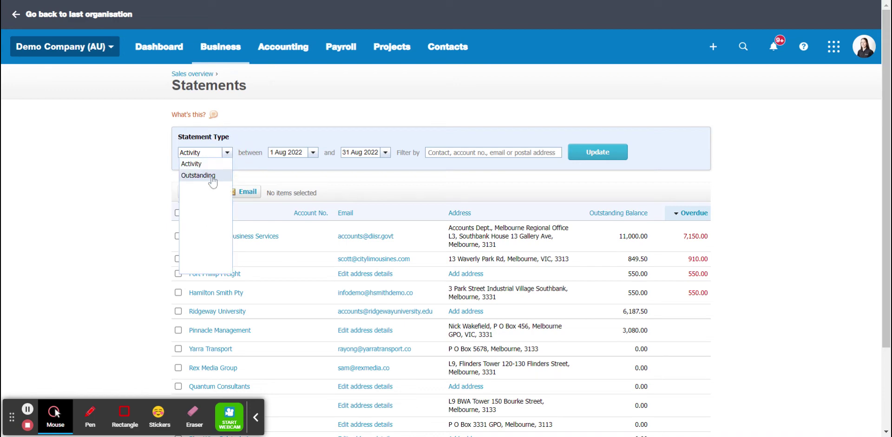
left_click(264, 138)
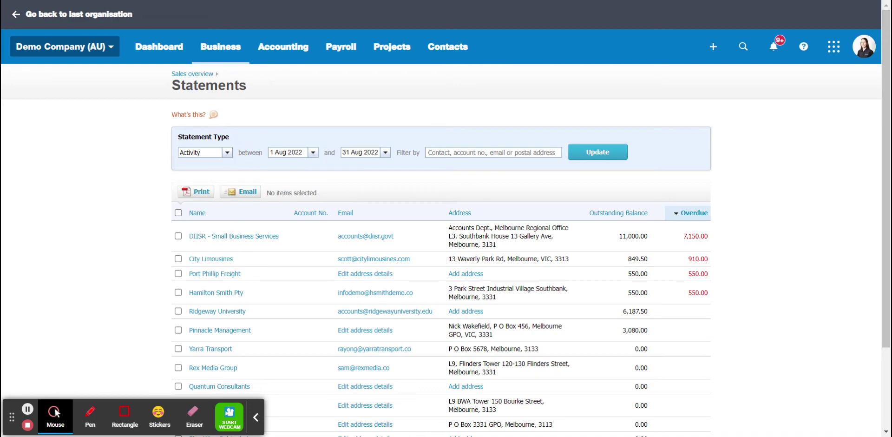
scroll(795, 145, "down", 2)
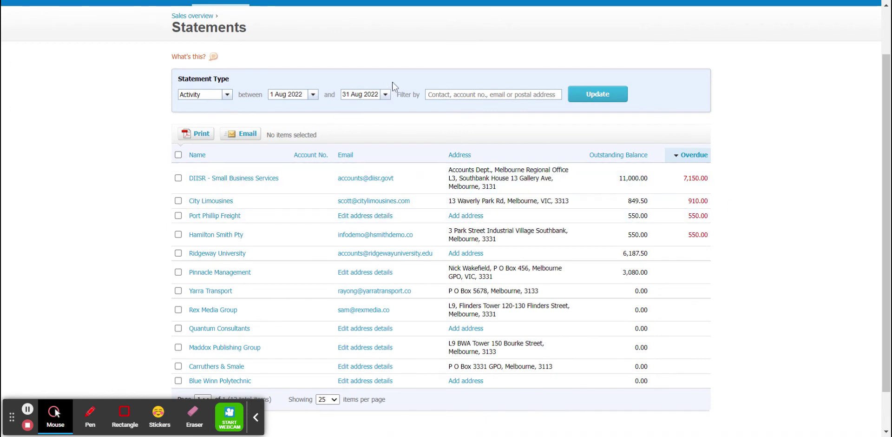
left_click(385, 94)
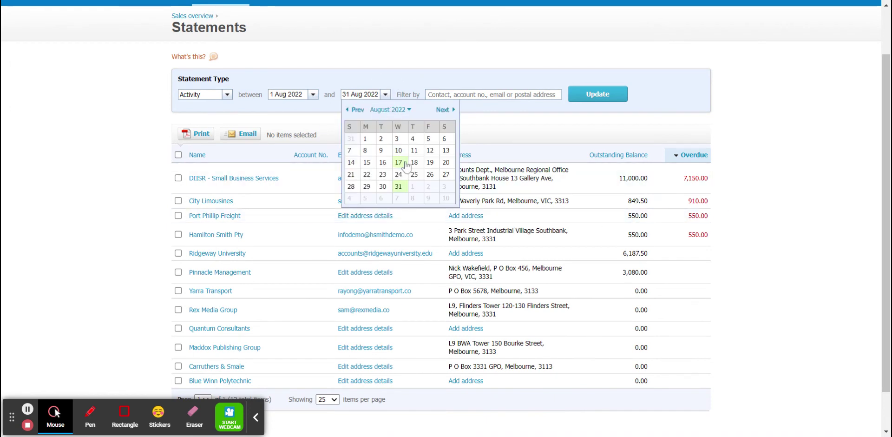
left_click(365, 152)
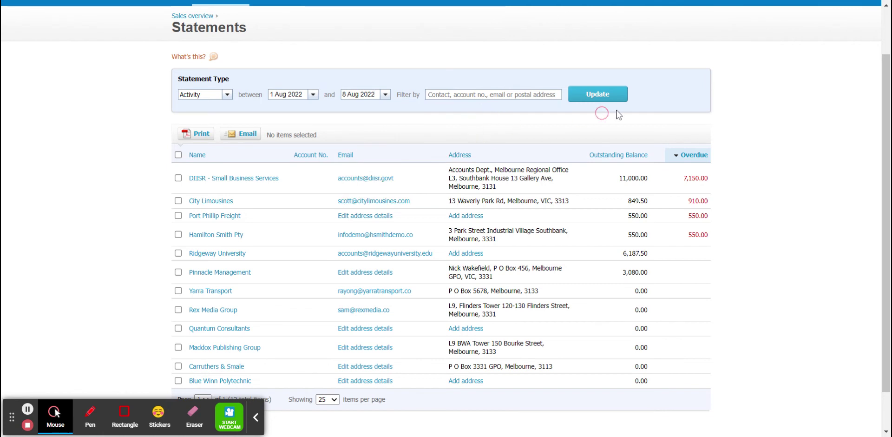
left_click(599, 93)
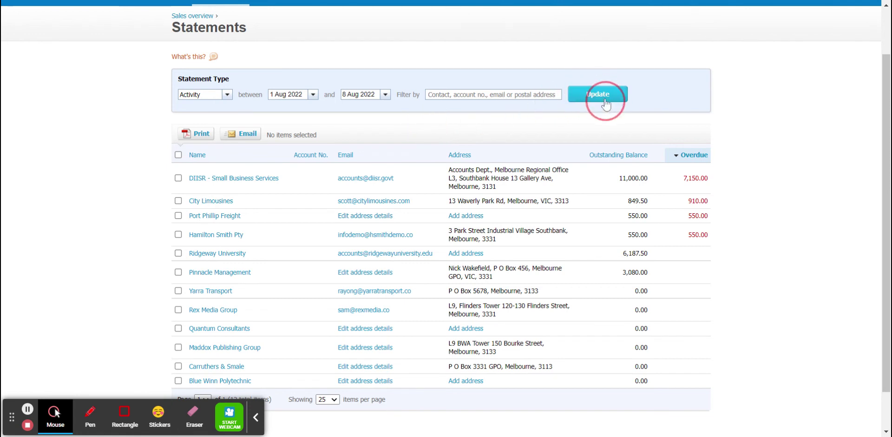
Step: Switch the statement type to Outstanding and update the customer list
left_click(227, 94)
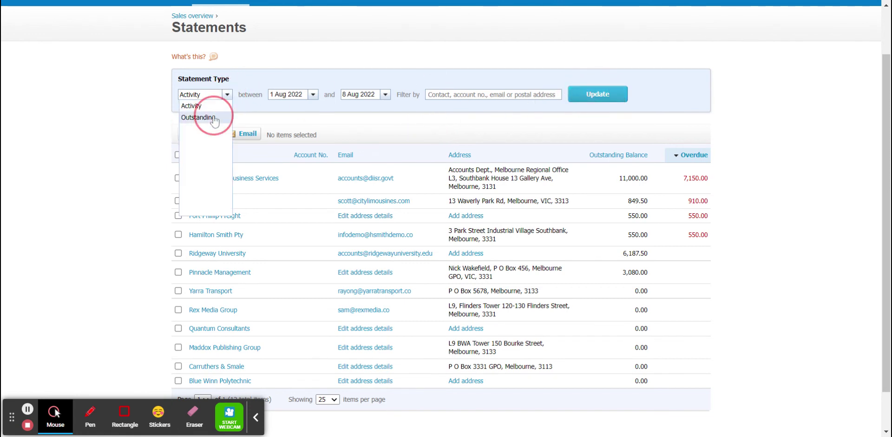
left_click(214, 119)
left_click(514, 93)
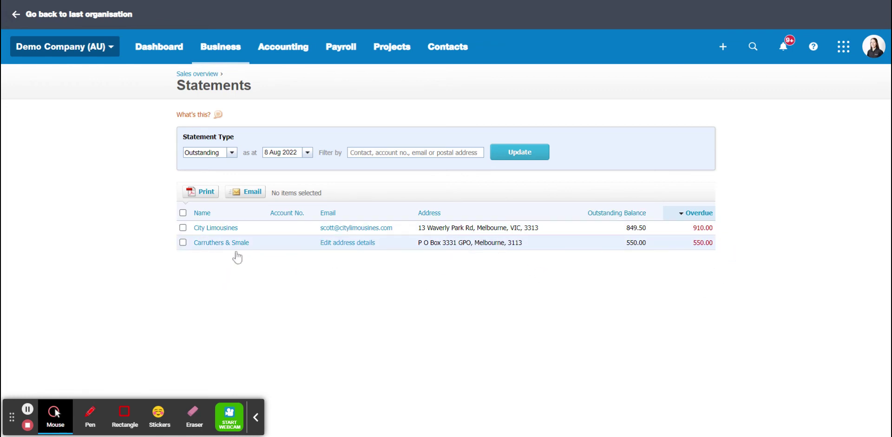
Step: Select City Limousines and Carruthers & Smale and open the email form for their statements
left_click(182, 228)
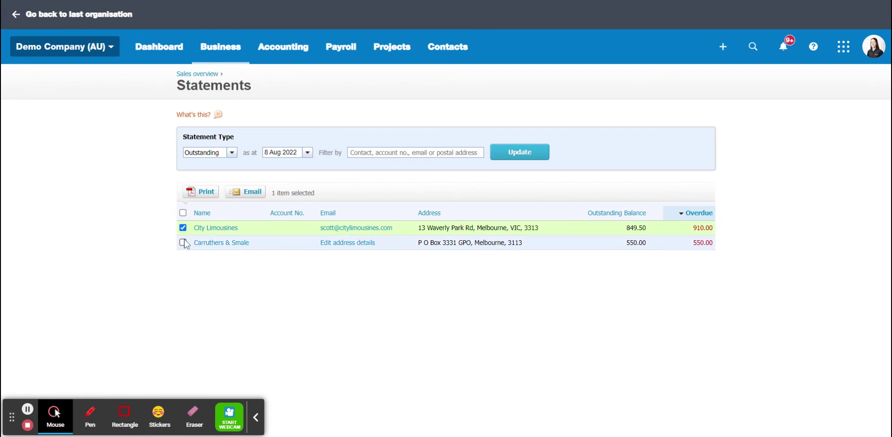
left_click(183, 243)
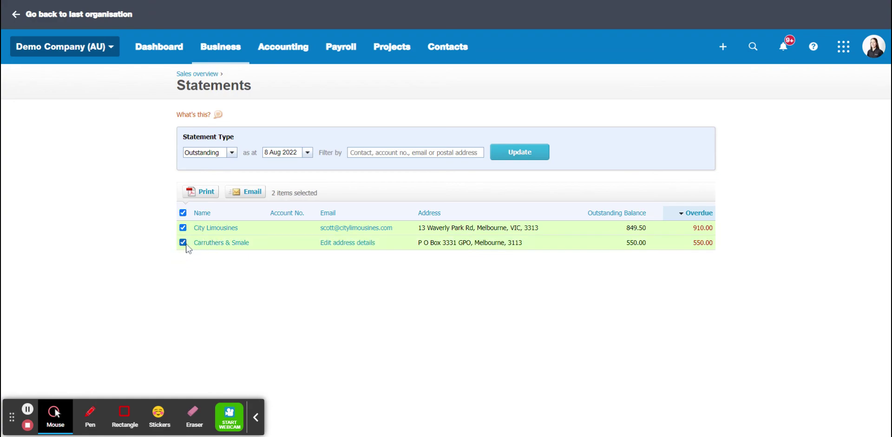
left_click(246, 192)
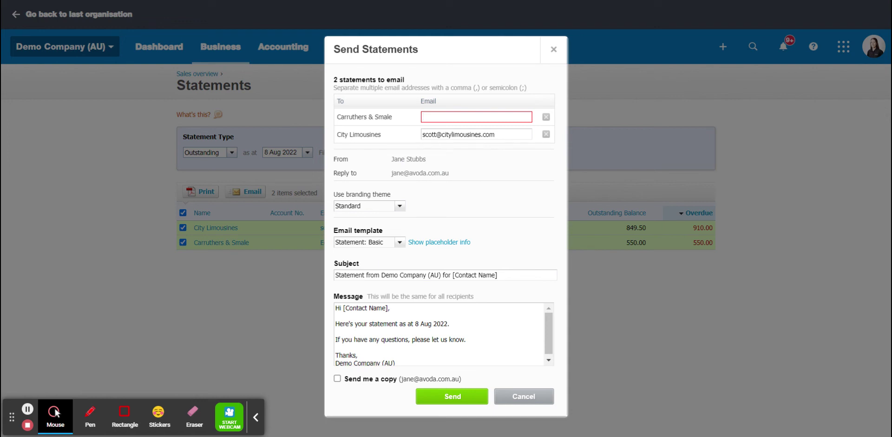
Step: Review the email message, including its [Contact Name] placeholder and closing lines, and cancel without sending the statements
left_click(549, 342)
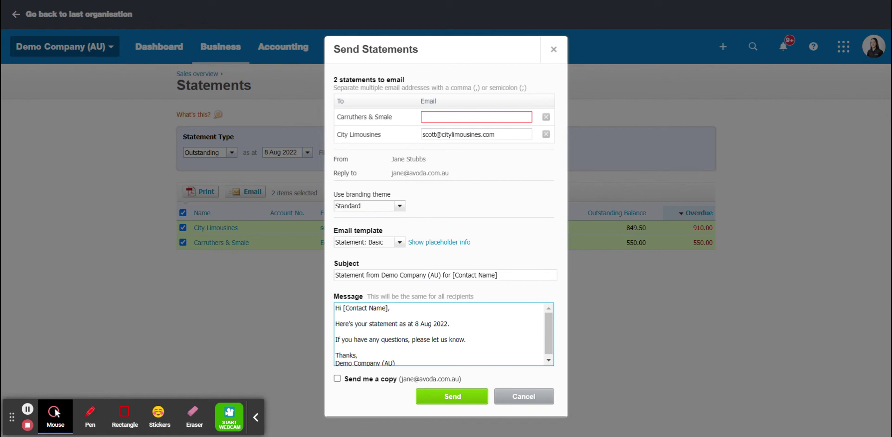
left_click_drag(388, 307, 344, 310)
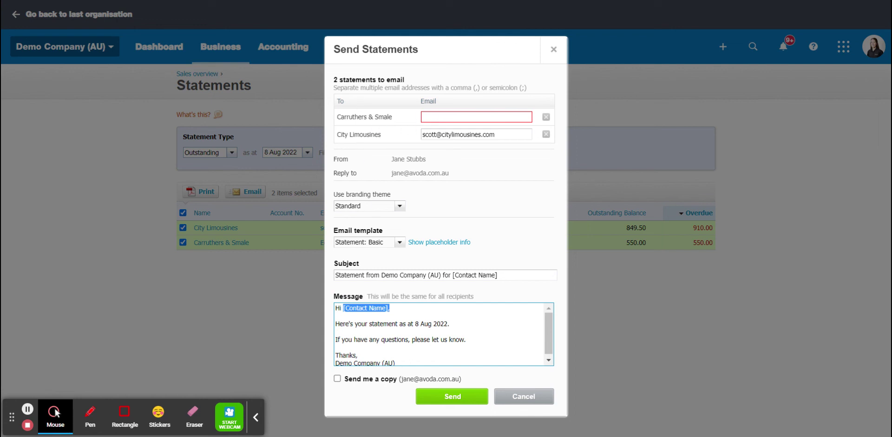
left_click(348, 323)
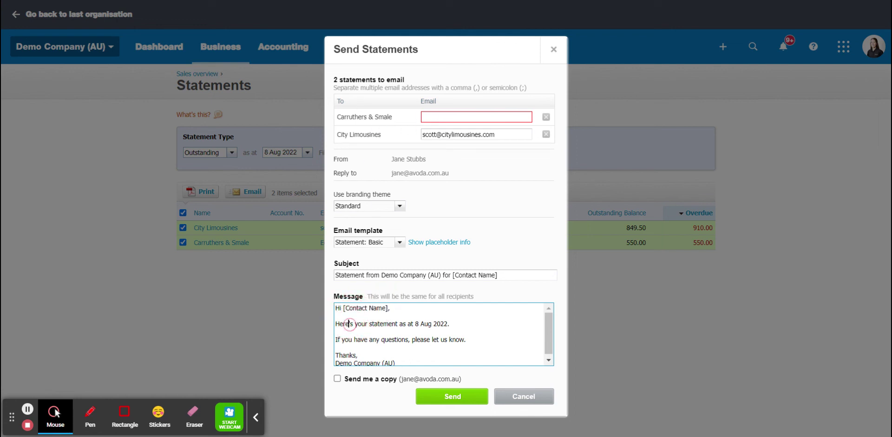
double_click(365, 307)
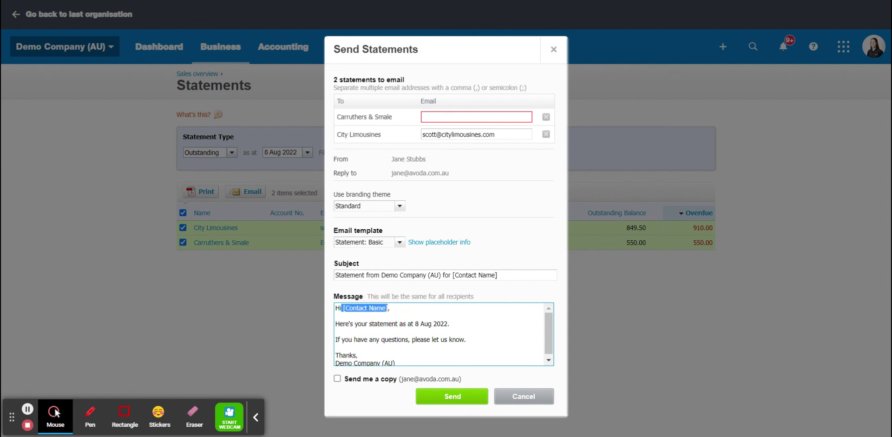
left_click(405, 318)
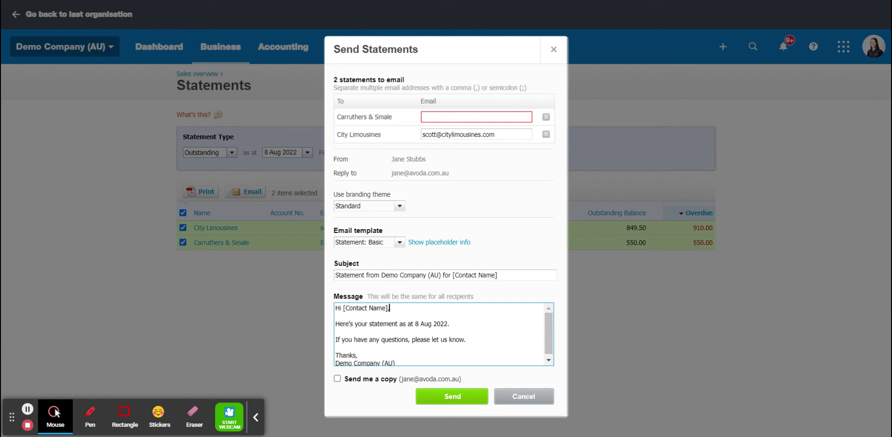
left_click(396, 306)
left_click_drag(549, 333, 549, 335)
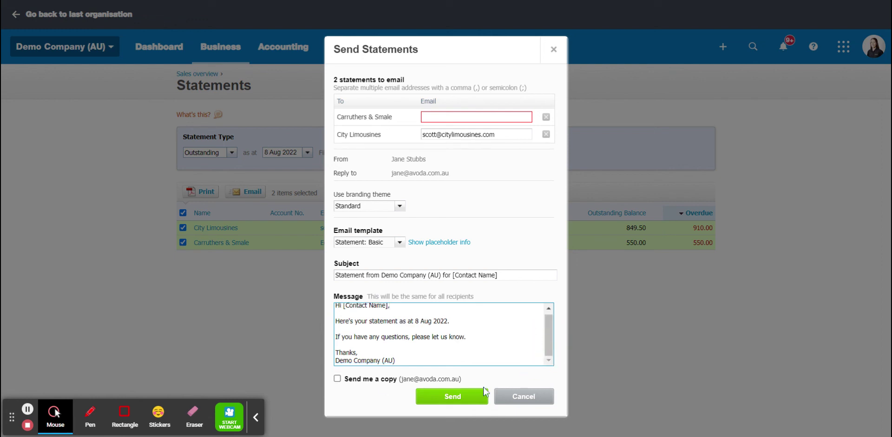
left_click(530, 396)
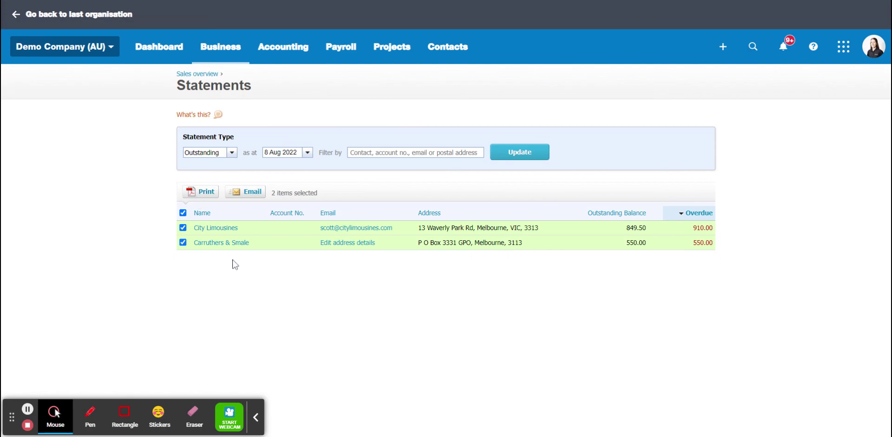
Step: View the print branding options for the two selected statements and close them without printing
left_click(204, 194)
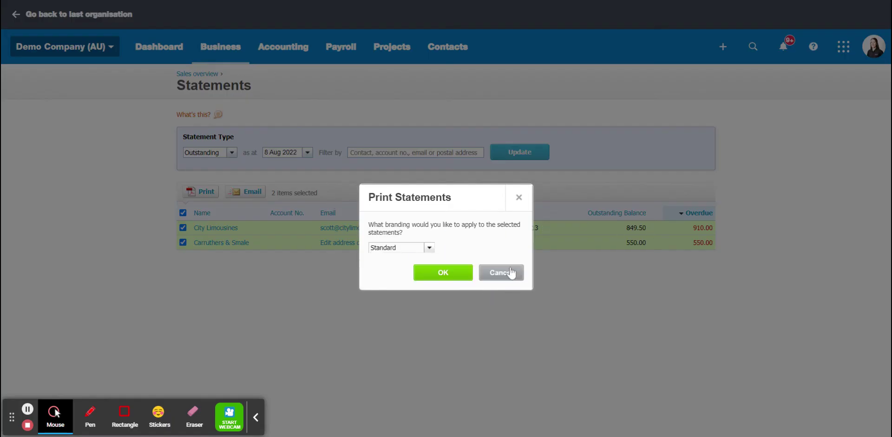
left_click(519, 198)
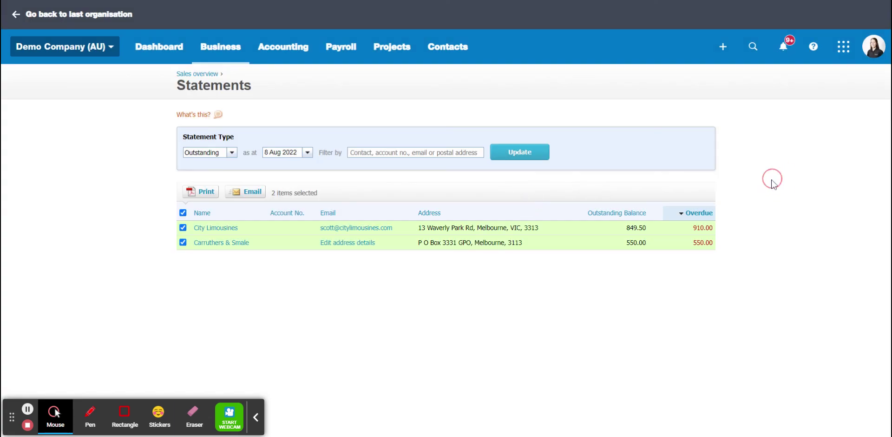